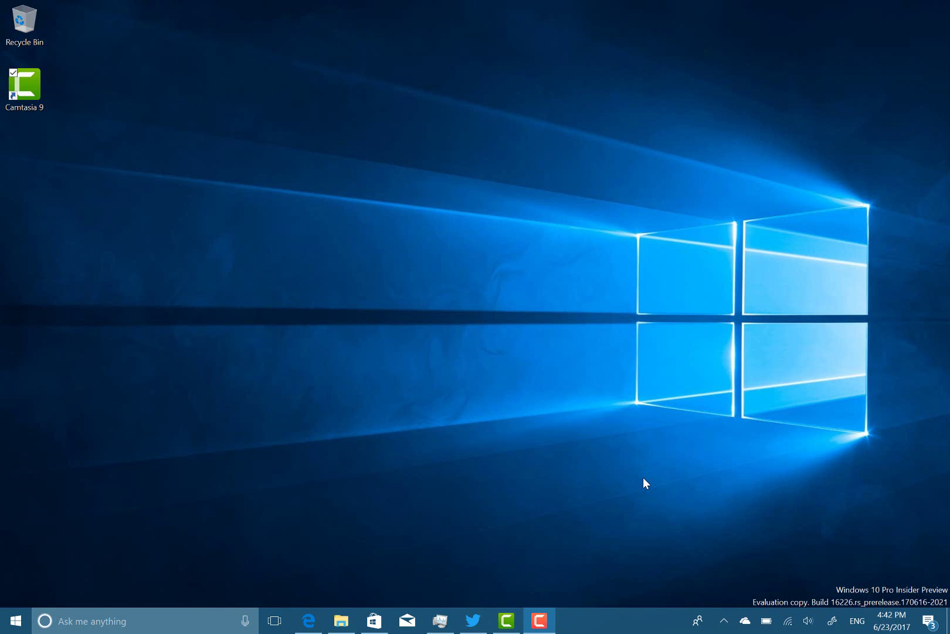
Open the Windows Start menu.
{"action": "left_click", "coordinate": [15, 620]}
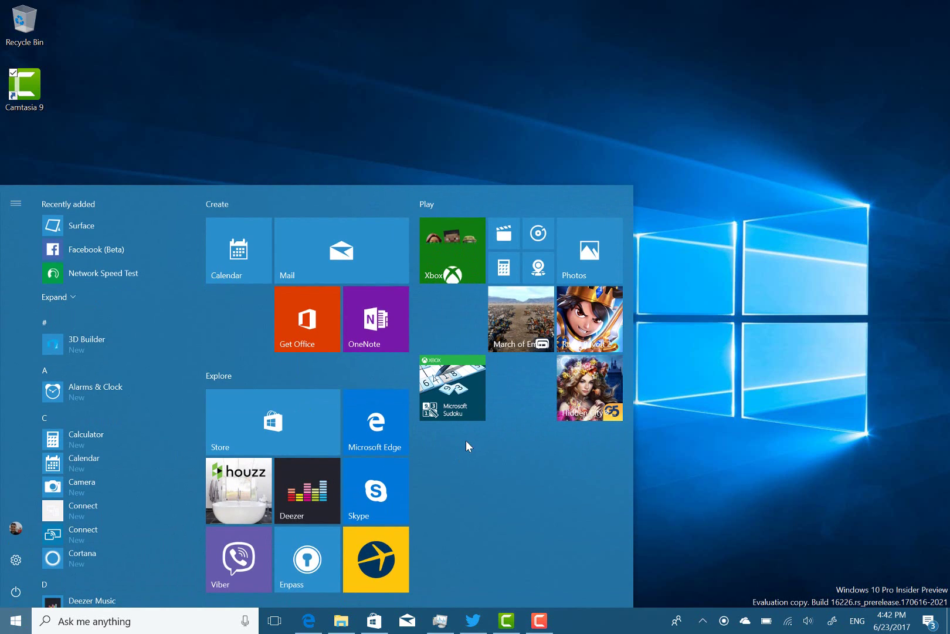
Go to Settings > Update & Security and check for updates until it reports up to date.
{"action": "left_click", "coordinate": [19, 563]}
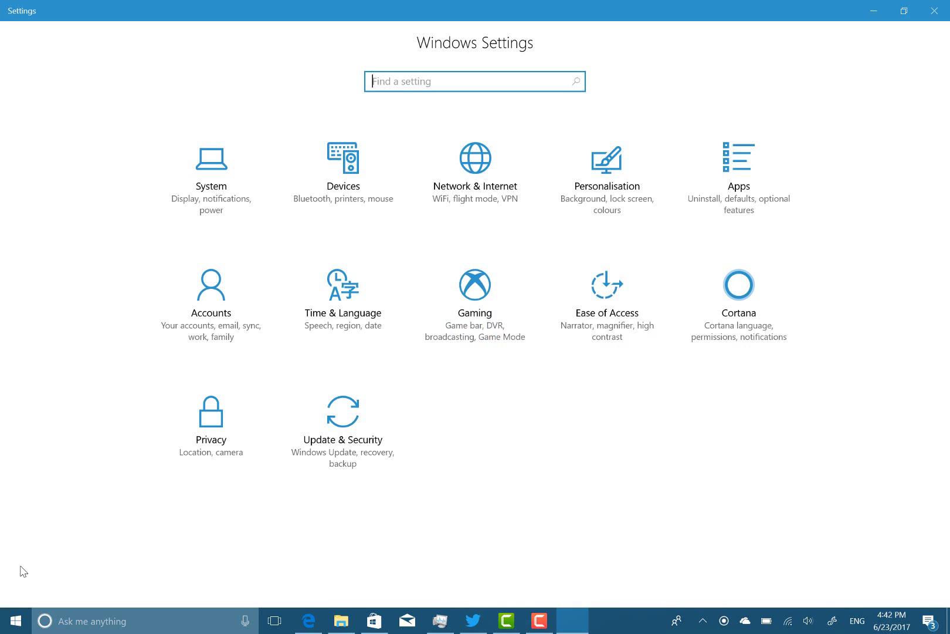
{"action": "left_click", "coordinate": [355, 414]}
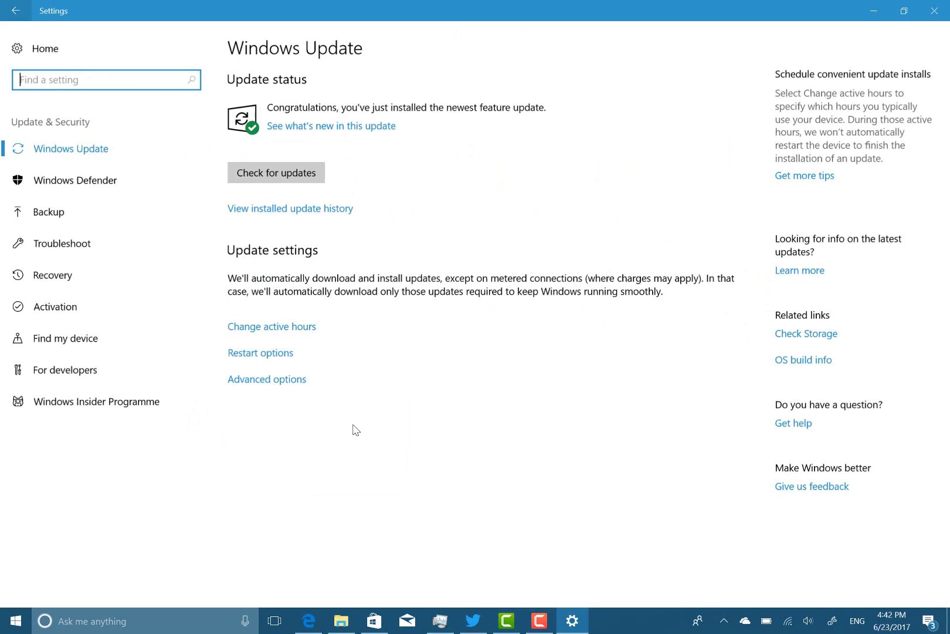
{"action": "left_click", "coordinate": [282, 174]}
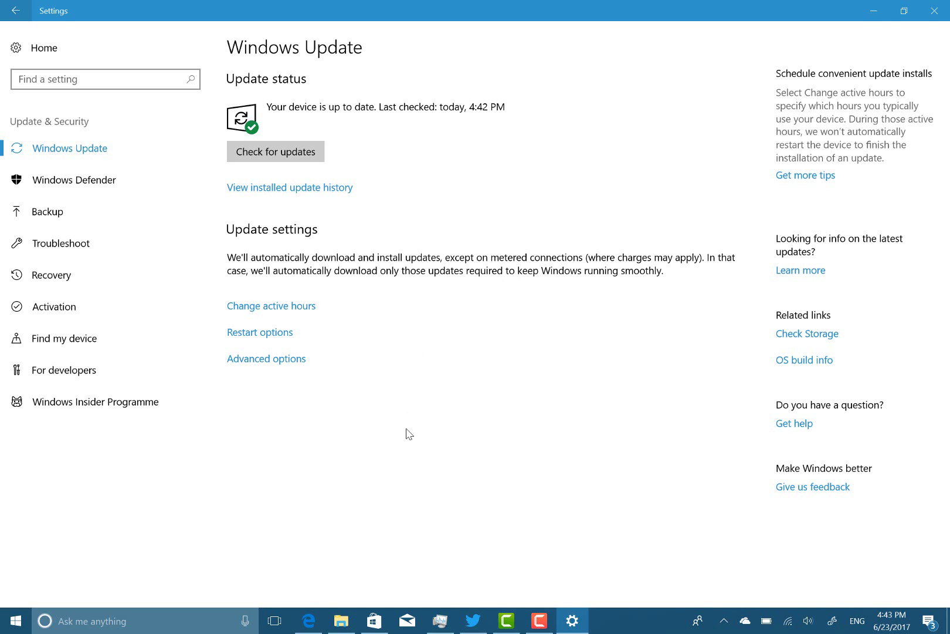
In Edge's Pressbooks sample books tab, open The Metamorphosis EPUB in the reader.
{"action": "left_click", "coordinate": [309, 624]}
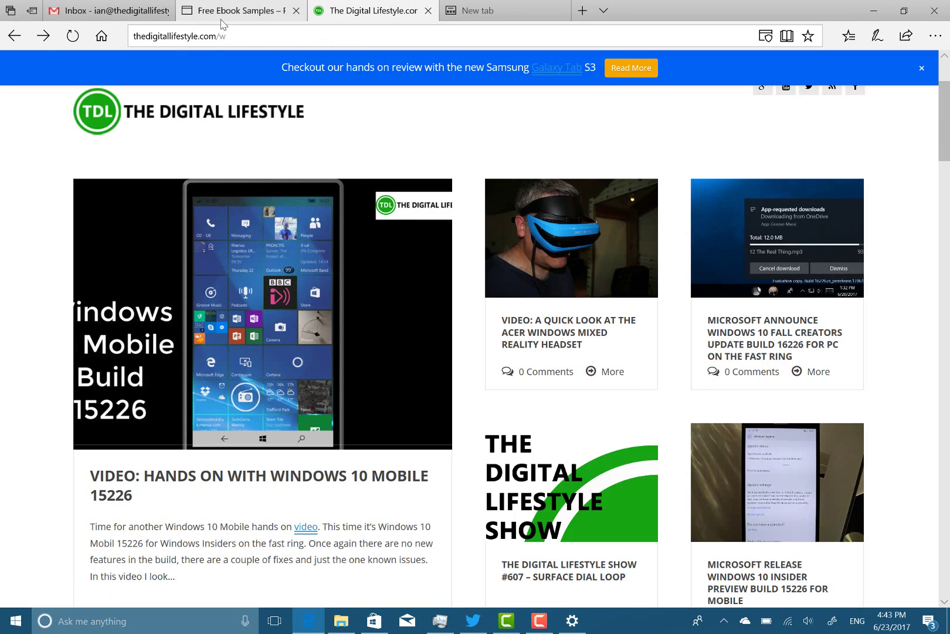
{"action": "left_click", "coordinate": [222, 18]}
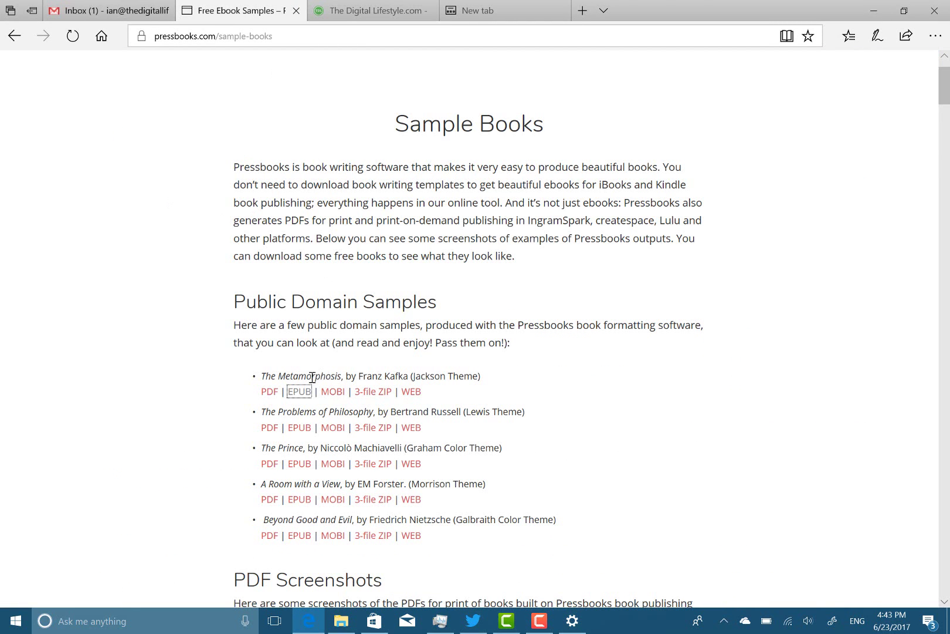
{"action": "left_click", "coordinate": [300, 396]}
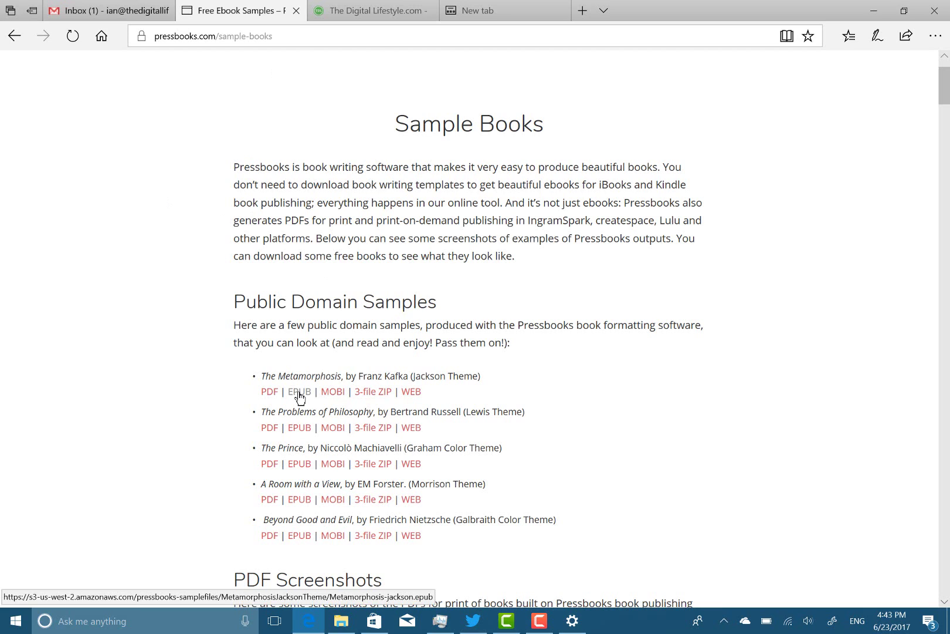
{"action": "left_click", "coordinate": [300, 396]}
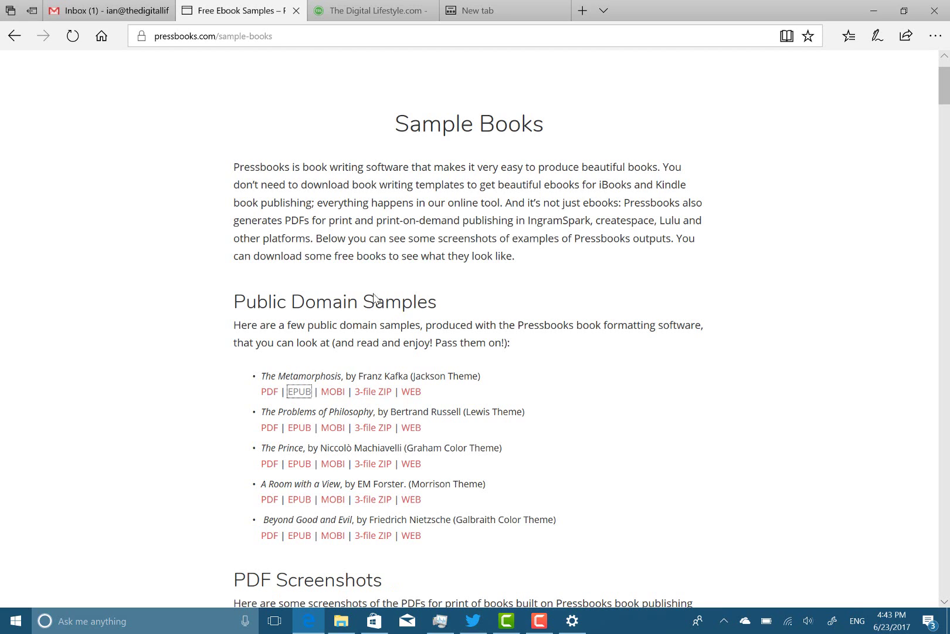
{"action": "left_click", "coordinate": [302, 396]}
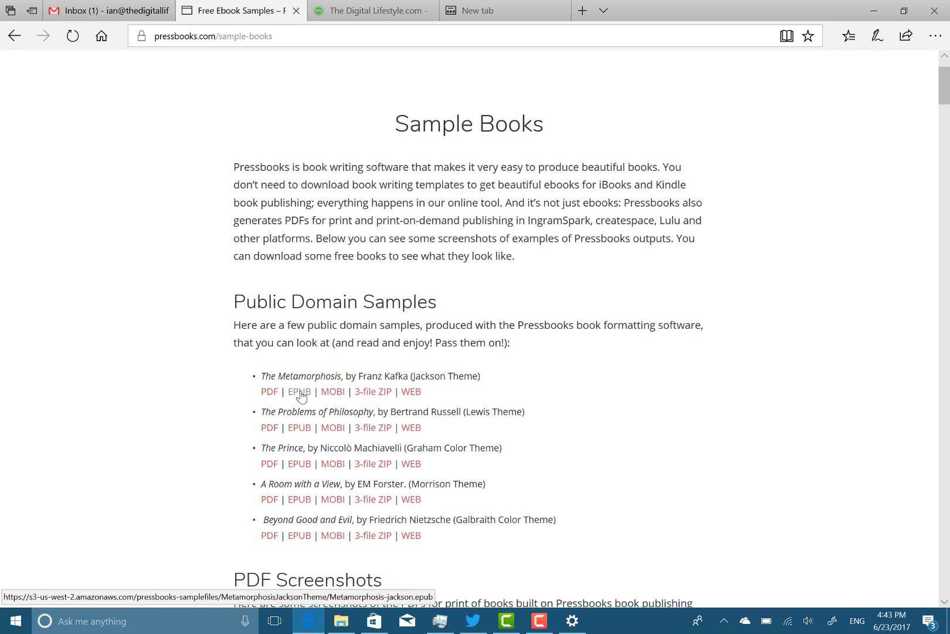
{"action": "left_click", "coordinate": [302, 396]}
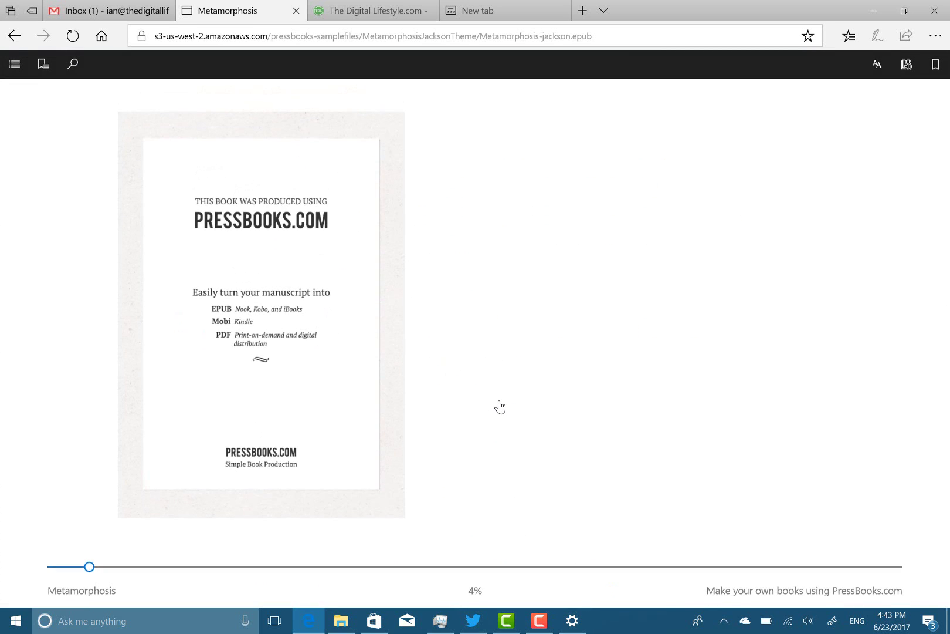
Turn to Chapter I, look up 'brown' with Cortana, then select 'sections' for highlighting.
{"action": "key", "text": "Right"}
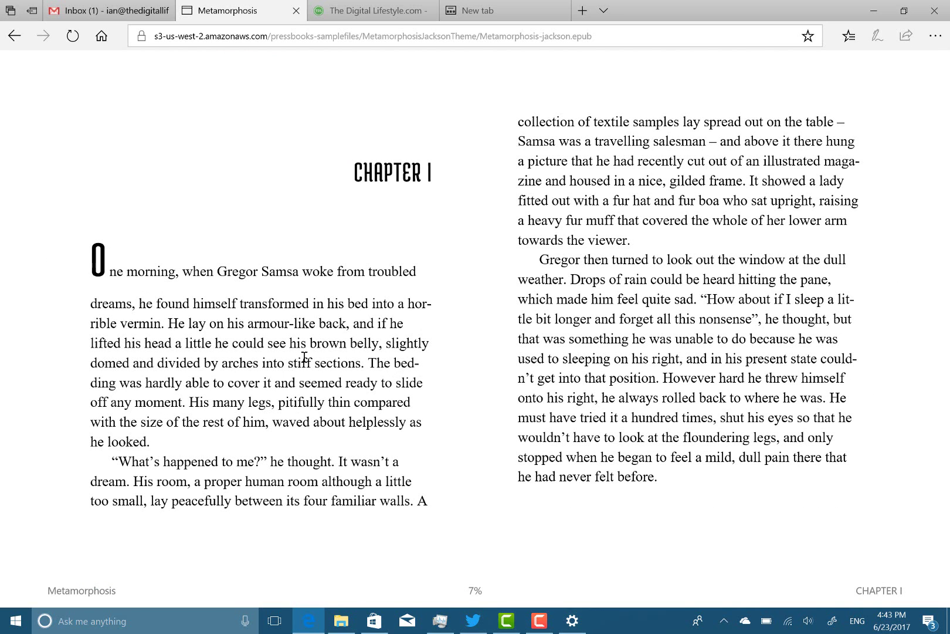
{"action": "double_click", "coordinate": [323, 344]}
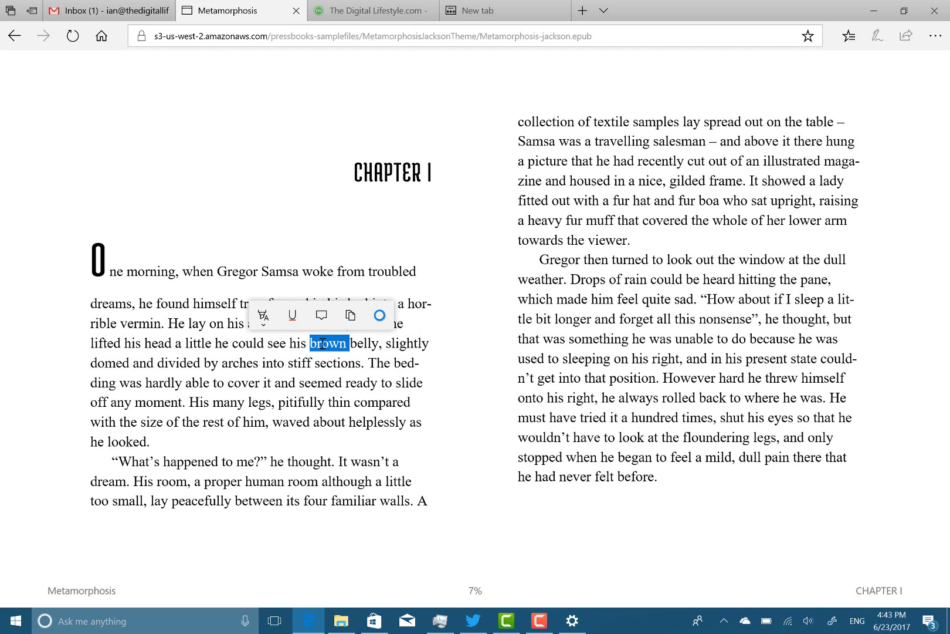
{"action": "left_click", "coordinate": [379, 316]}
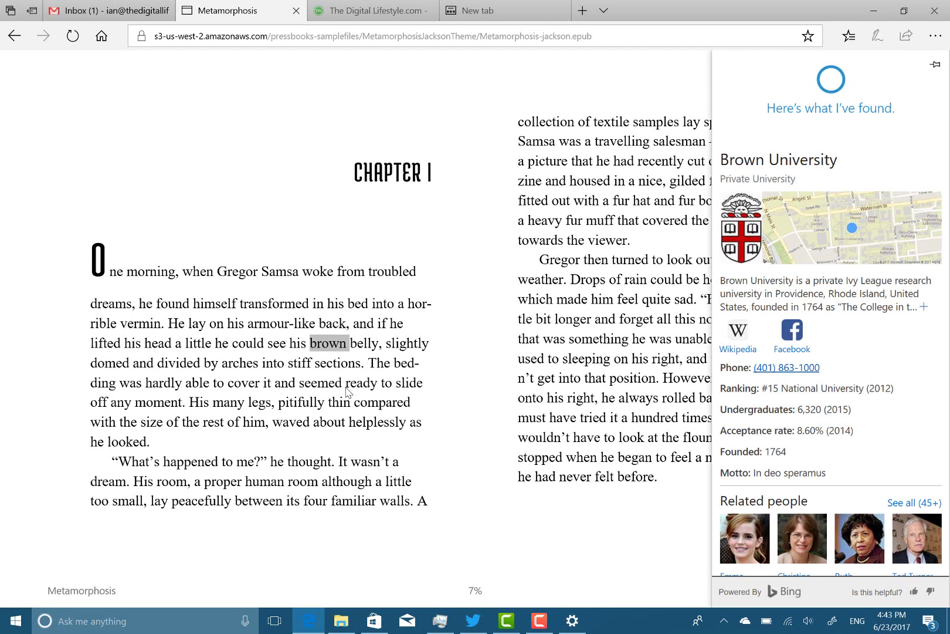
{"action": "left_click", "coordinate": [311, 393]}
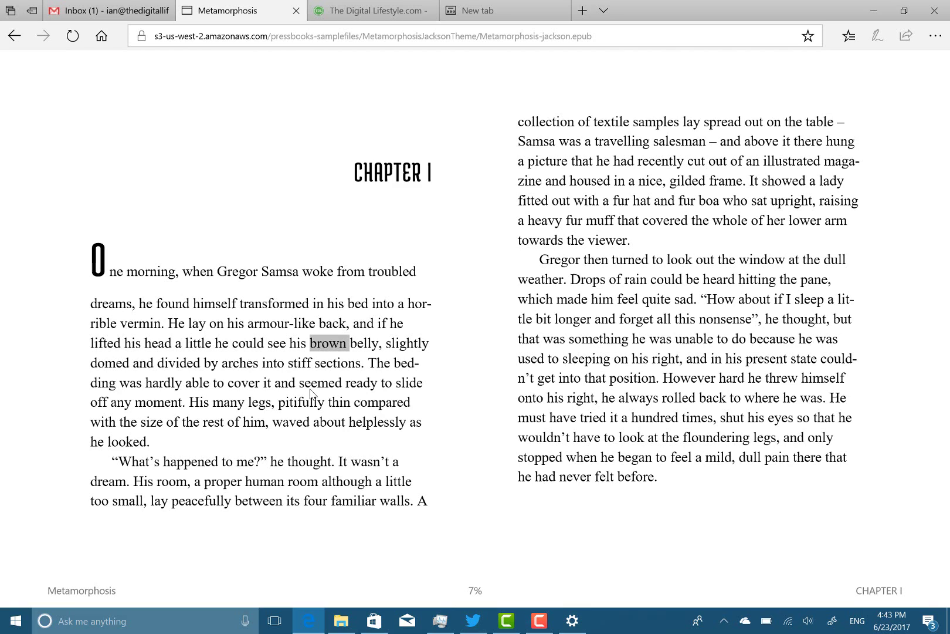
{"action": "double_click", "coordinate": [329, 362]}
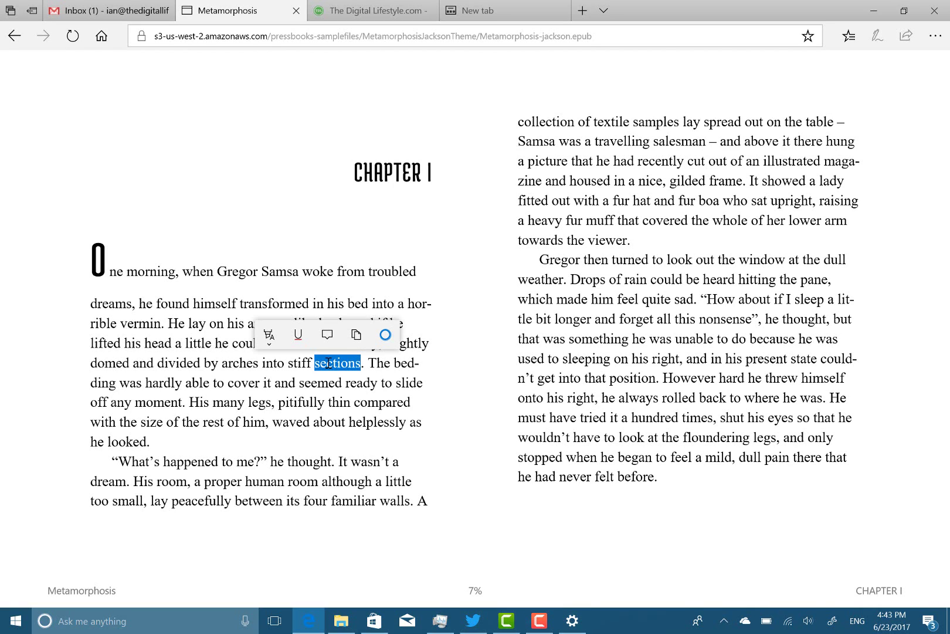
{"action": "left_click", "coordinate": [268, 334]}
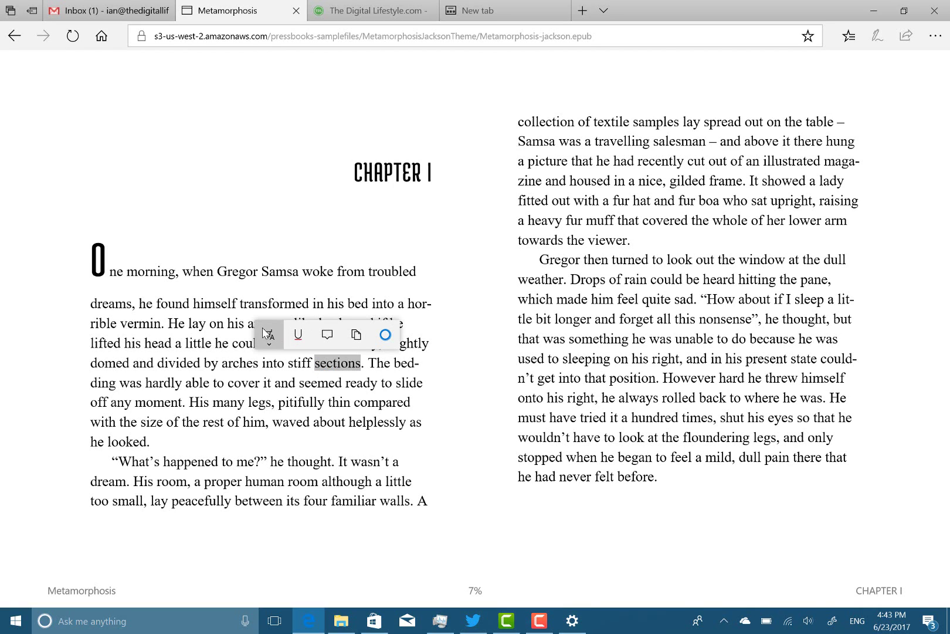
Attach the note 'this is a test' to the word 'pitifully' in Chapter I.
{"action": "left_click", "coordinate": [334, 449]}
{"action": "double_click", "coordinate": [326, 402]}
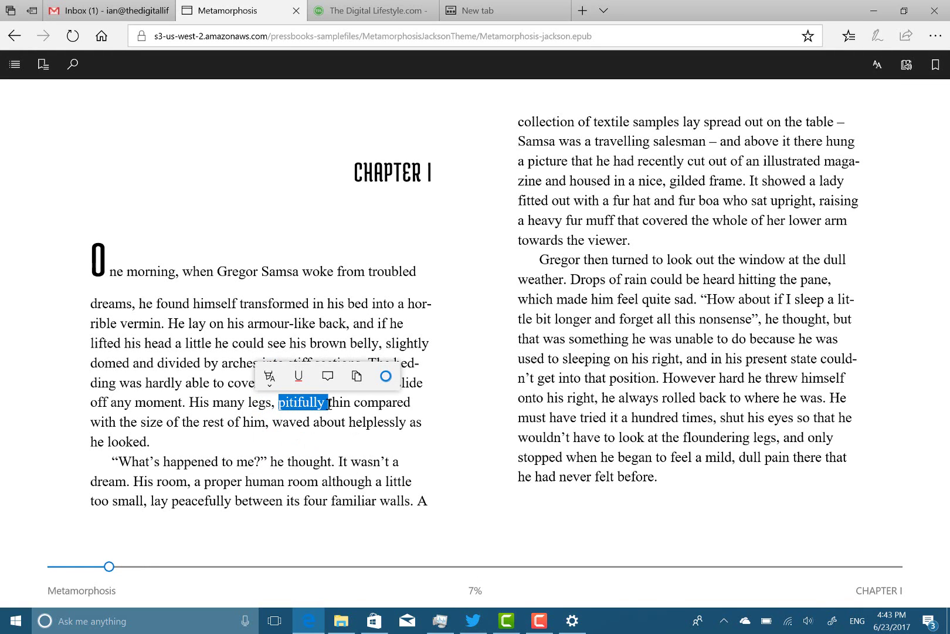
{"action": "left_click", "coordinate": [327, 376]}
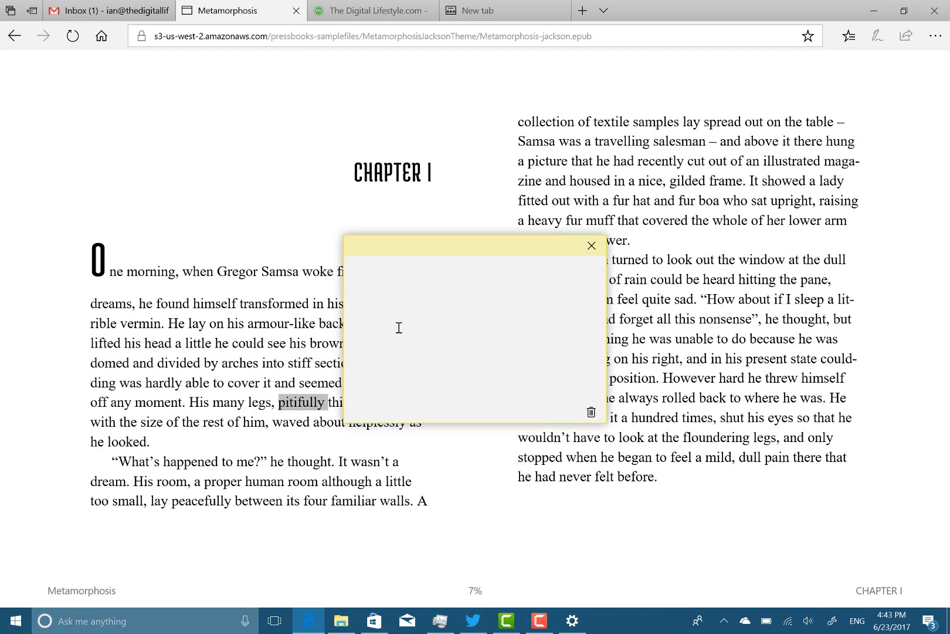
{"action": "type", "text": "this is a test"}
{"action": "left_click", "coordinate": [592, 250]}
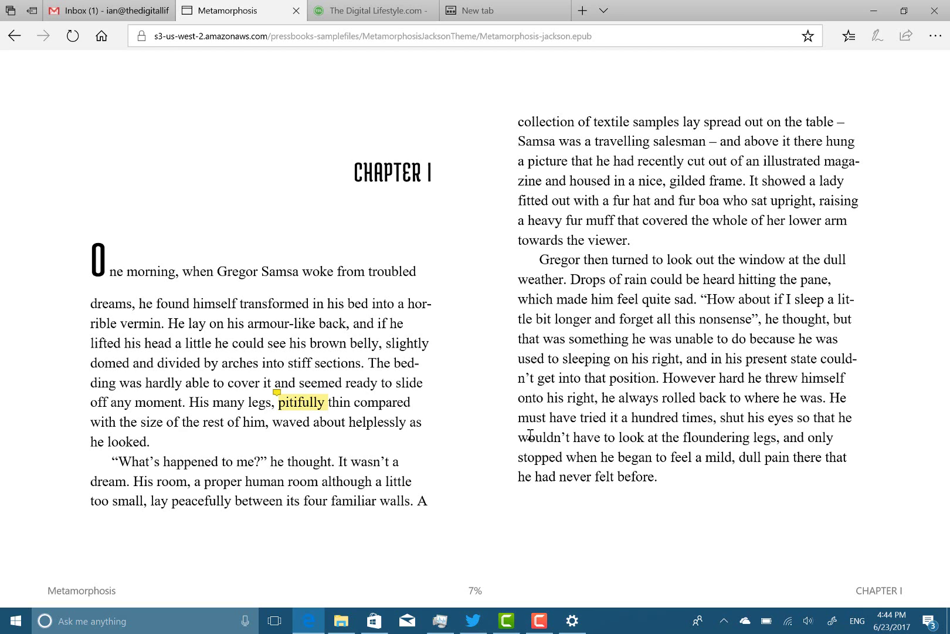
On The Digital Lifestyle tab, browse the favourite folders, then cancel without saving.
{"action": "left_click", "coordinate": [385, 17]}
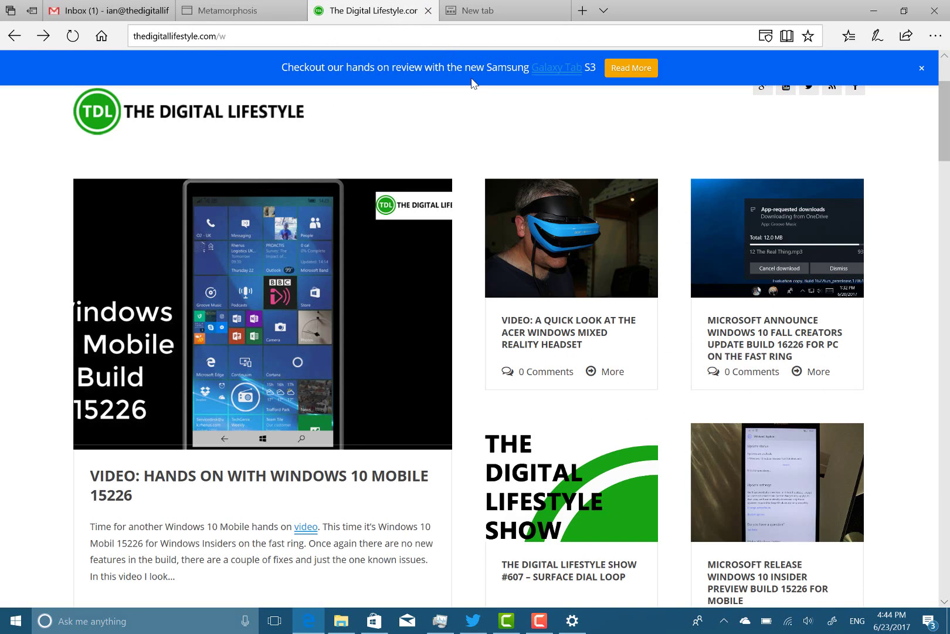
{"action": "left_click", "coordinate": [809, 36]}
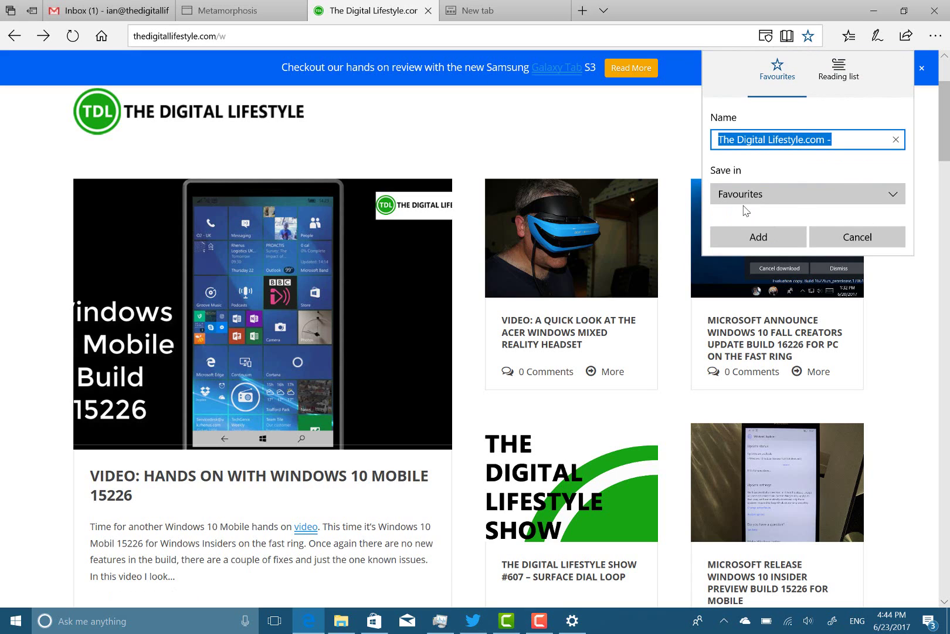
{"action": "left_click", "coordinate": [732, 194]}
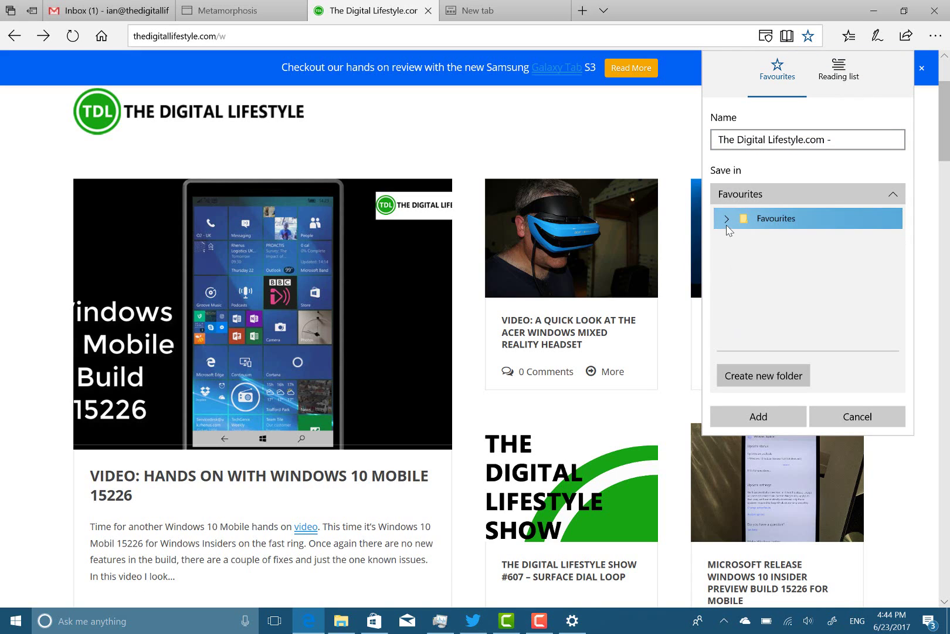
{"action": "left_click", "coordinate": [728, 218]}
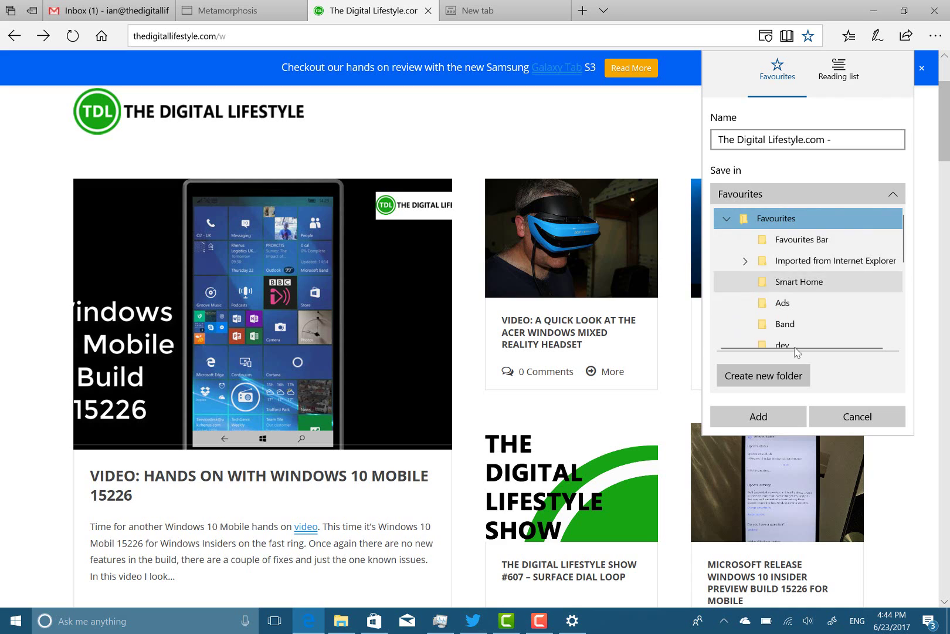
{"action": "left_click", "coordinate": [648, 151]}
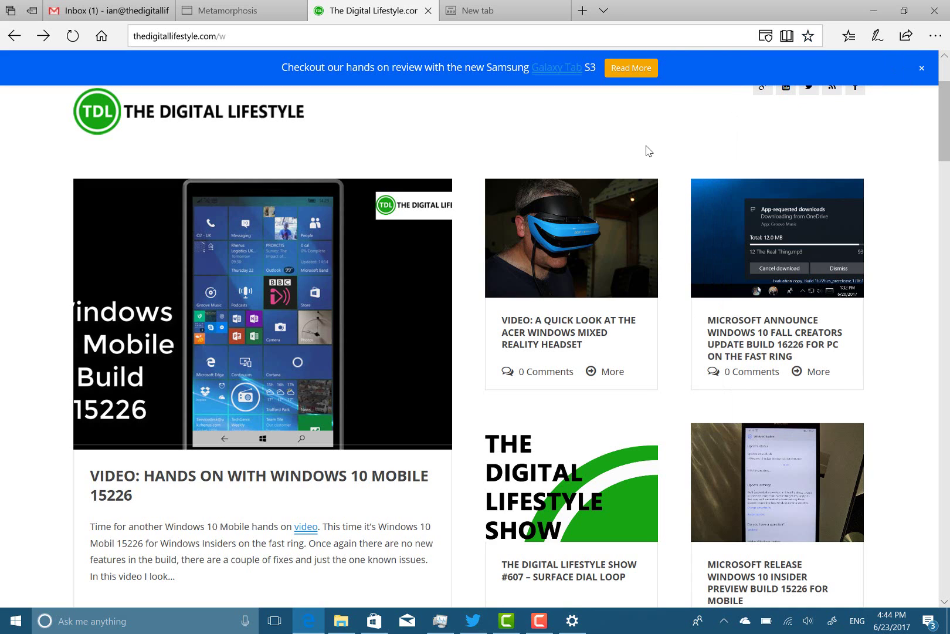
Check the Amazon entry's options in the Favourites list, then scroll down the article grid.
{"action": "left_click", "coordinate": [845, 38]}
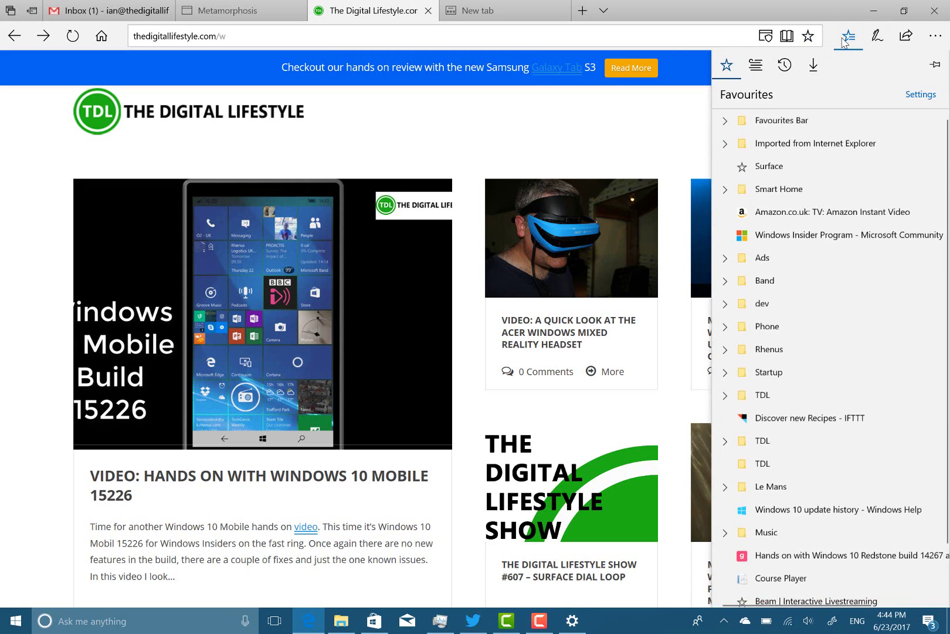
{"action": "right_click", "coordinate": [823, 219]}
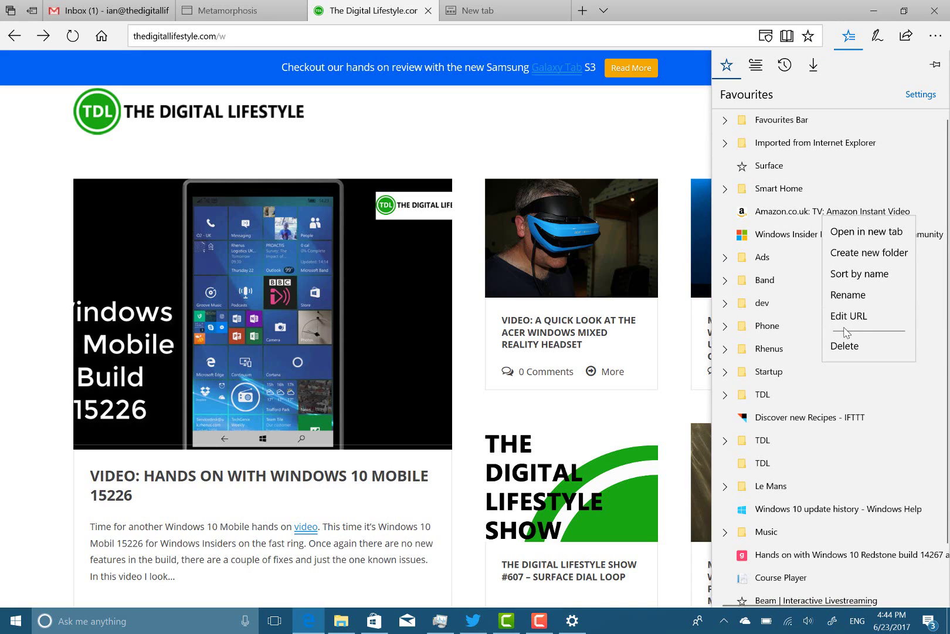
{"action": "left_click", "coordinate": [41, 305]}
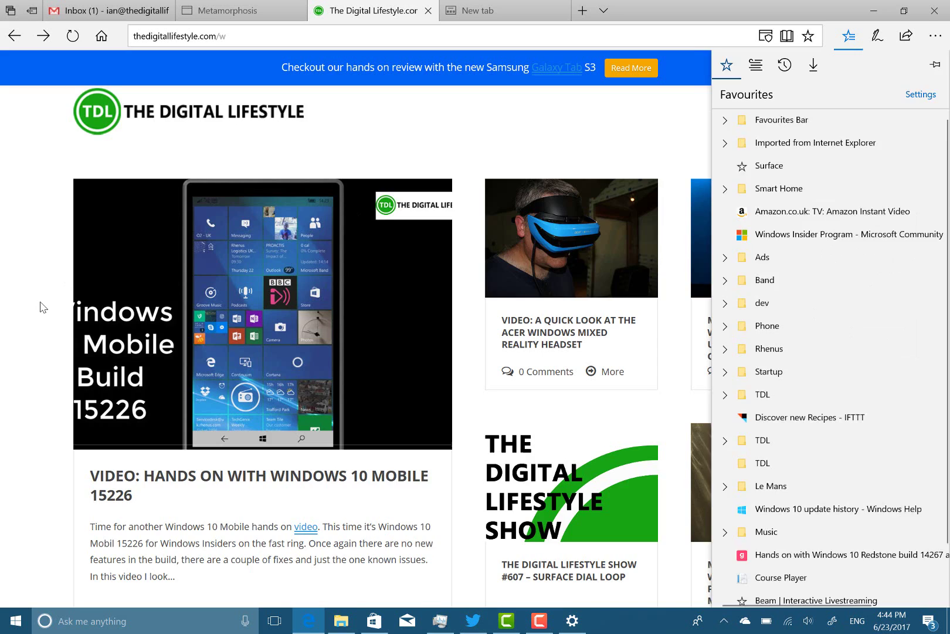
{"action": "scroll", "coordinate": [41, 307], "scroll_direction": "down", "scroll_amount": 2}
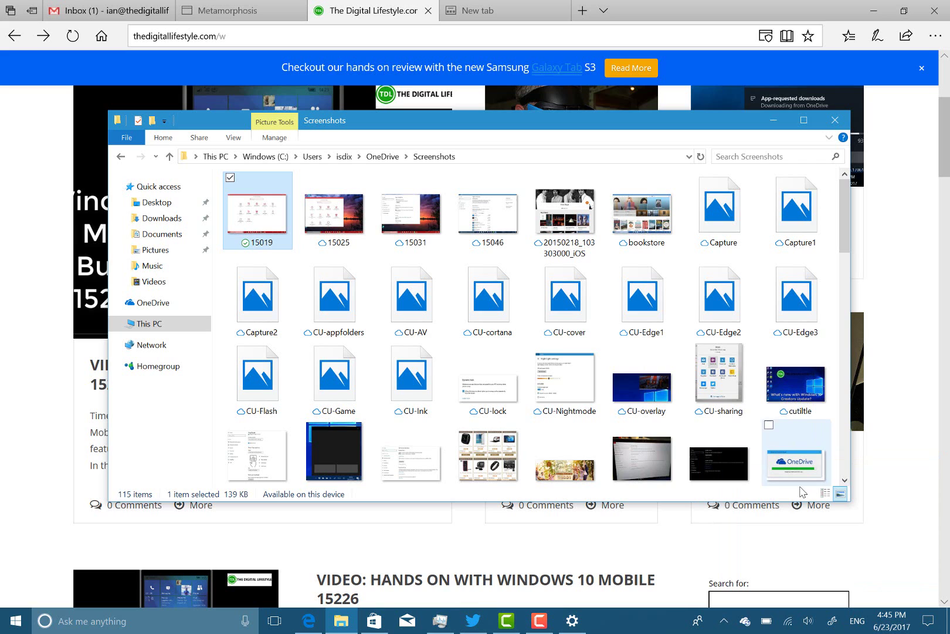
Open Action Center, then bring The Digital Lifestyle page back to the front.
{"action": "left_click", "coordinate": [927, 621]}
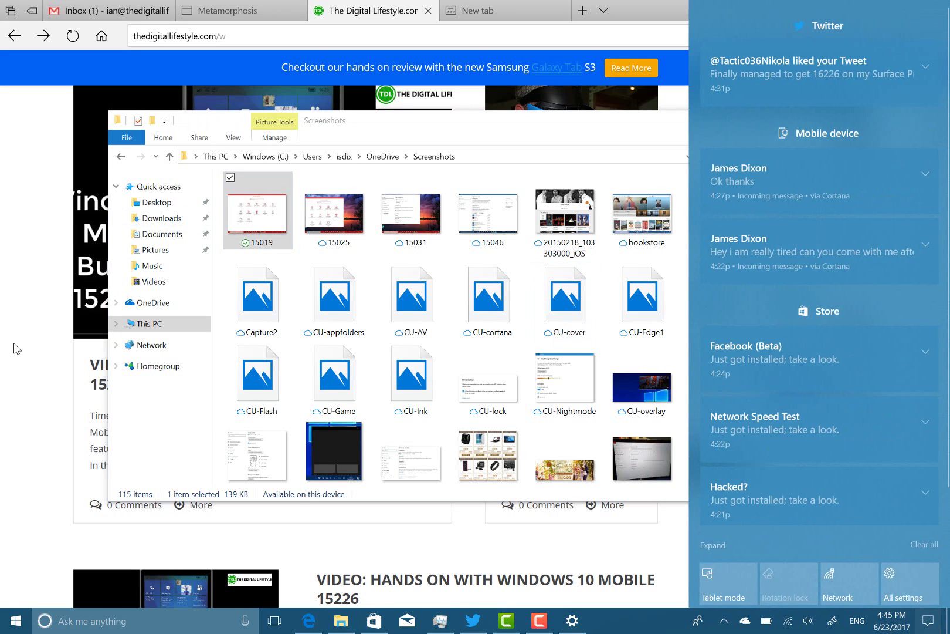
{"action": "left_click", "coordinate": [14, 343]}
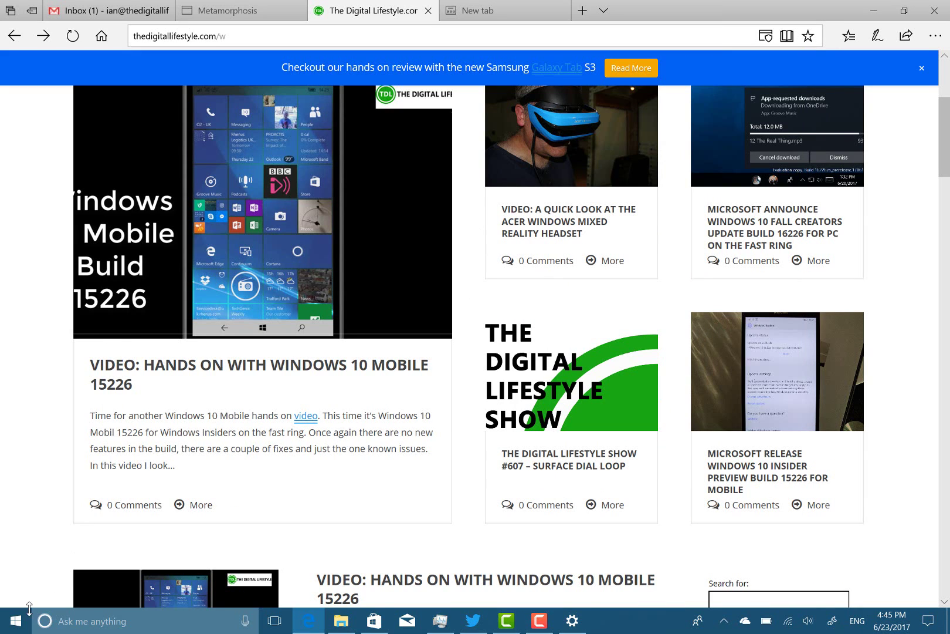
Switch the touch keyboard to the compact layout and swipe 'this is a test' into the address.
{"action": "left_click", "coordinate": [278, 46]}
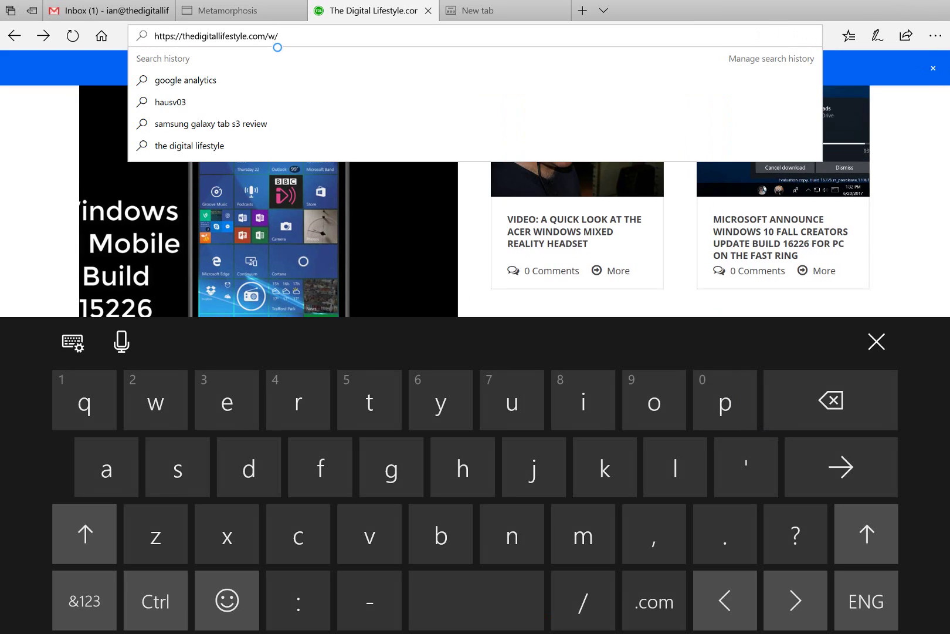
{"action": "left_click", "coordinate": [73, 342]}
{"action": "left_click", "coordinate": [73, 390]}
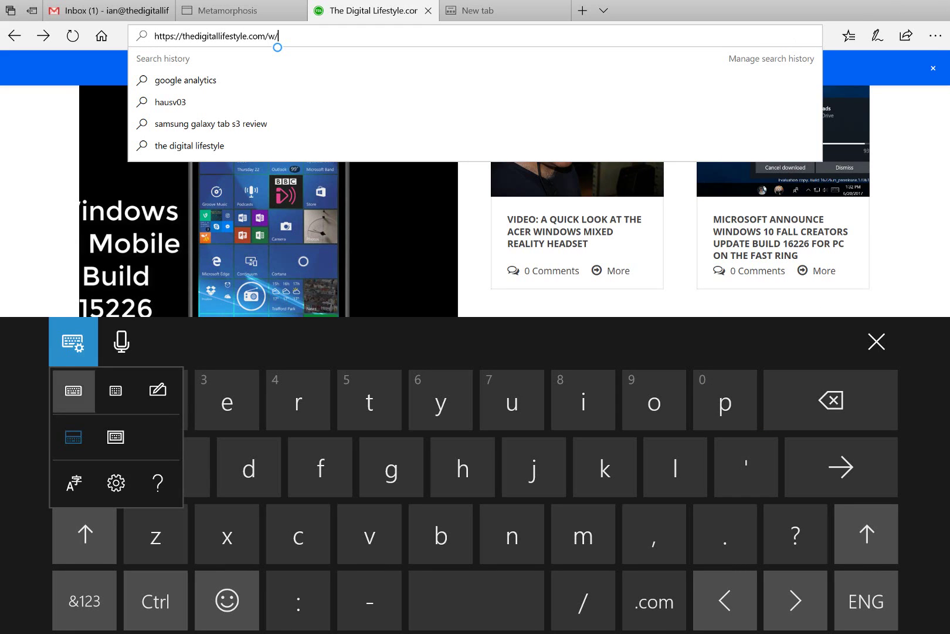
{"action": "left_click", "coordinate": [73, 342]}
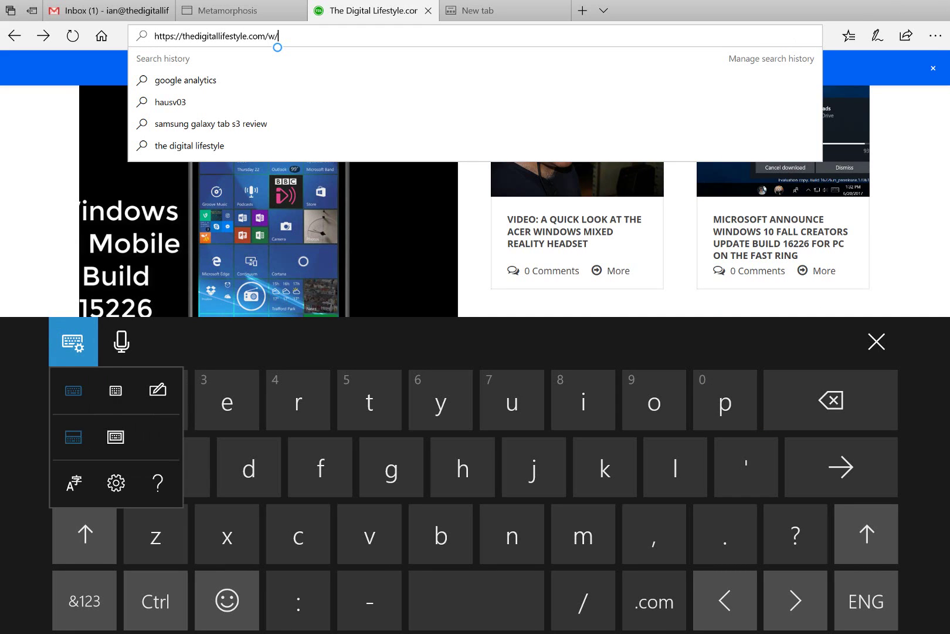
{"action": "left_click", "coordinate": [116, 390]}
{"action": "type", "text": "this"}
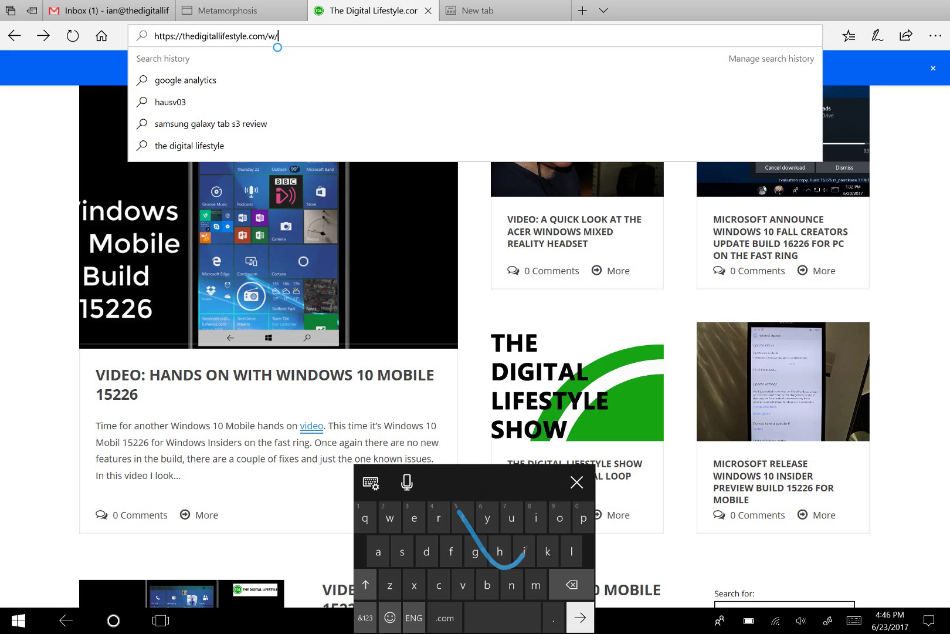
{"action": "type", "text": " is a test"}
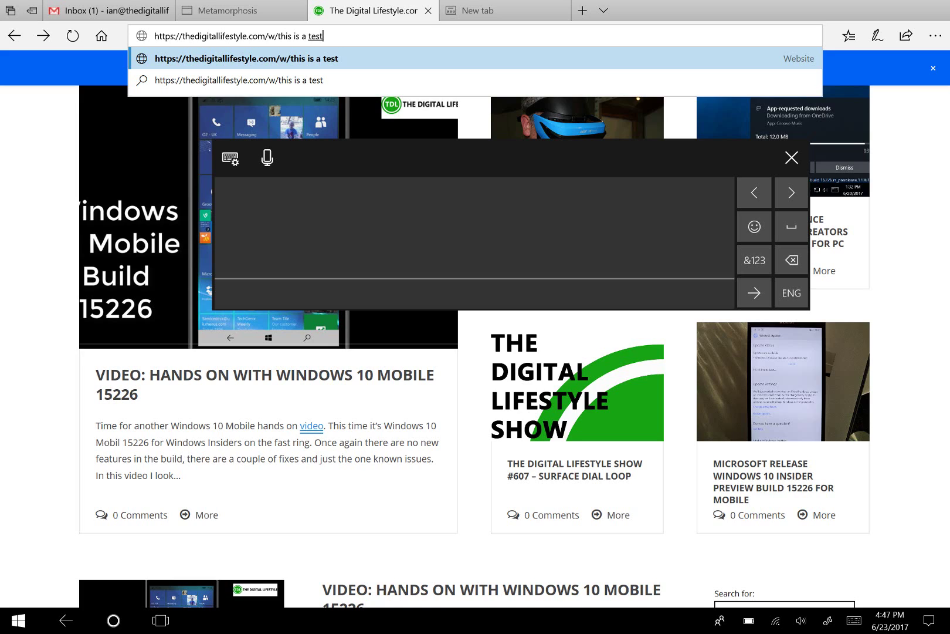
Dismiss the touch keyboard and turn tablet mode off from Action Center.
{"action": "left_click", "coordinate": [389, 623]}
{"action": "left_click", "coordinate": [928, 621]}
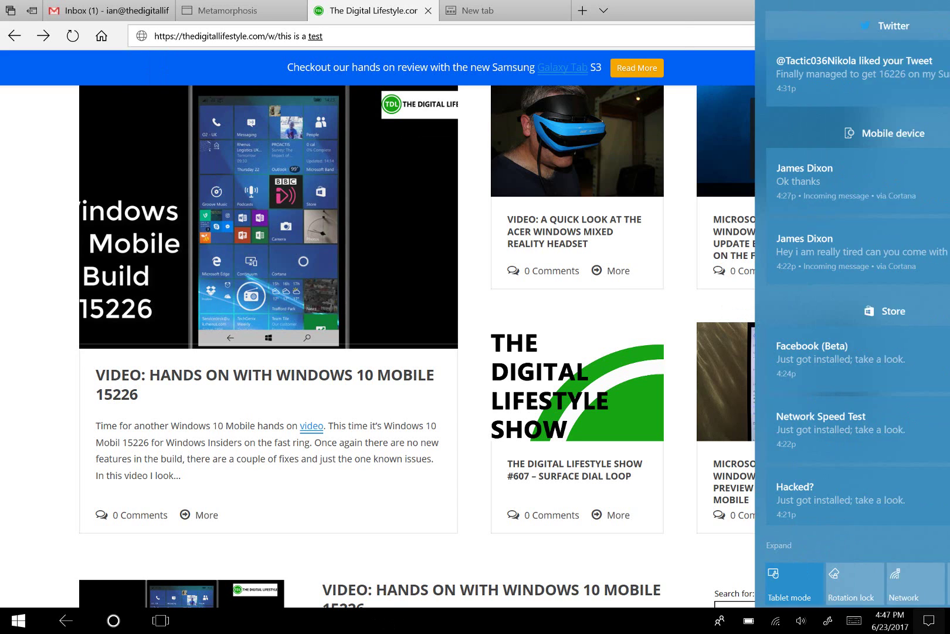
{"action": "left_click", "coordinate": [727, 584]}
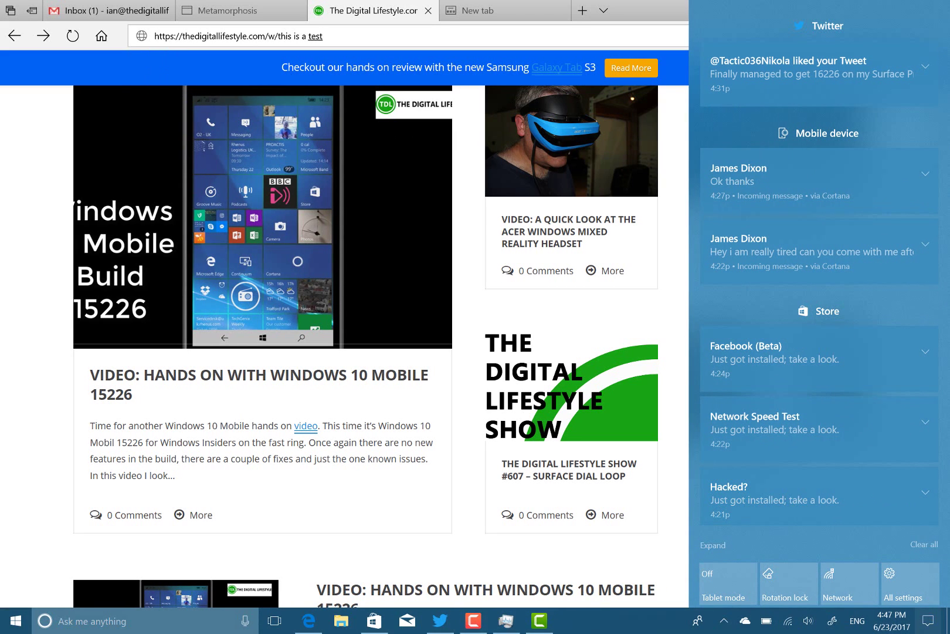
{"action": "key", "text": "Escape"}
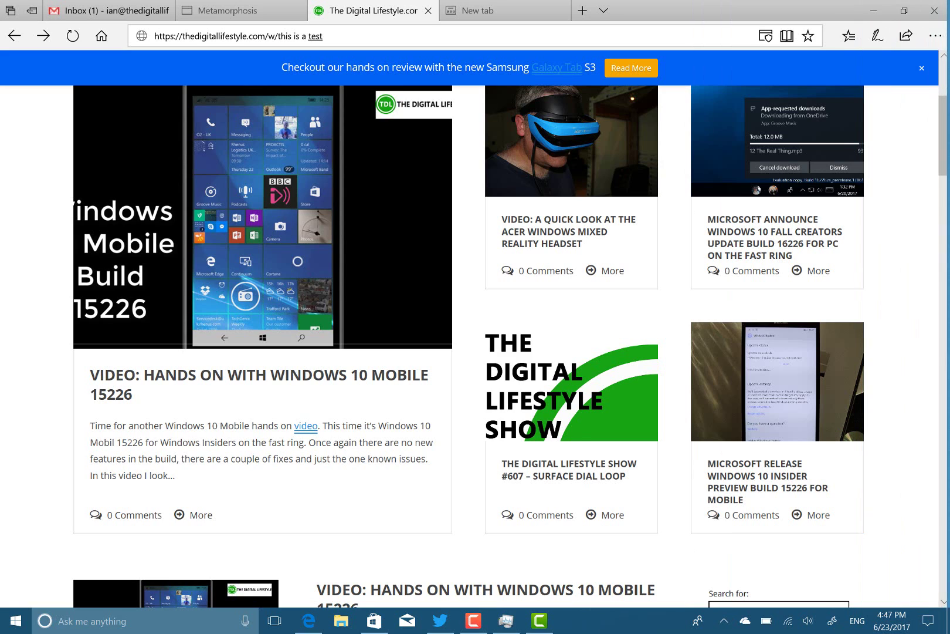
Show Task Manager's Performance graphs for GPU 0 and GPU 1.
{"action": "left_click", "coordinate": [505, 620]}
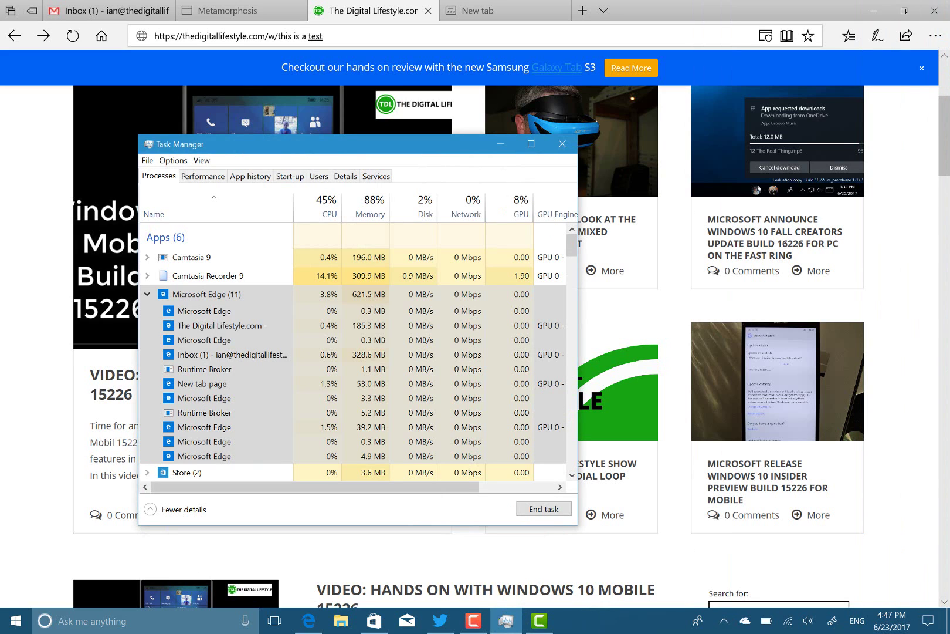
{"action": "left_click", "coordinate": [203, 176]}
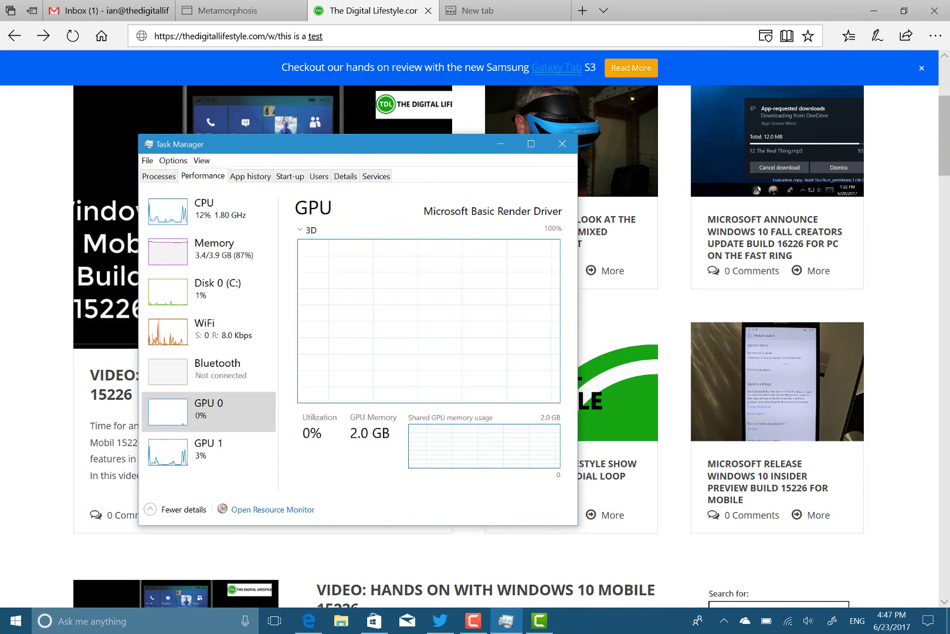
{"action": "left_click", "coordinate": [210, 457]}
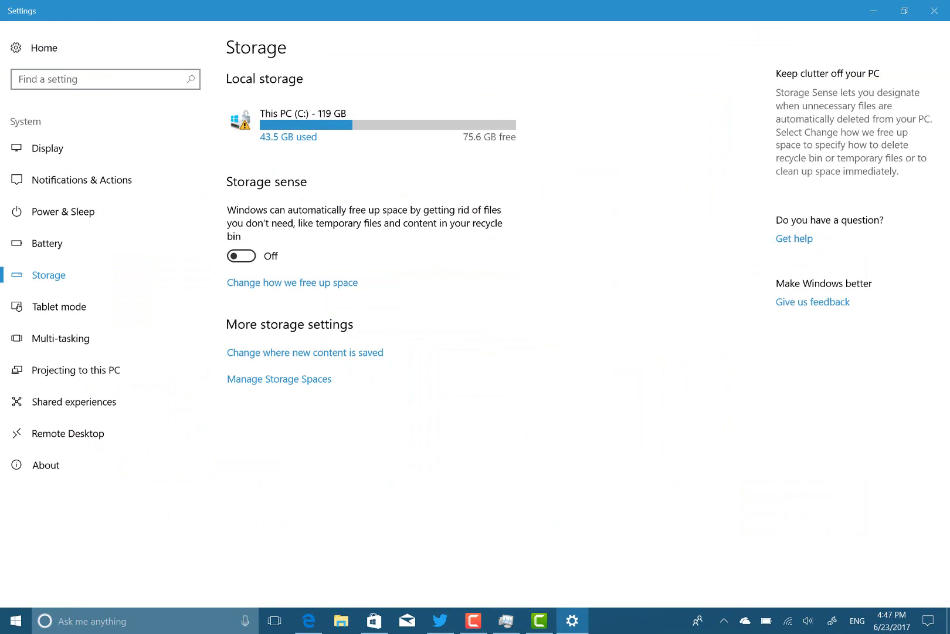
View Storage sense's 'Change how we free up space' options, then return to Settings home.
{"action": "left_click", "coordinate": [293, 282]}
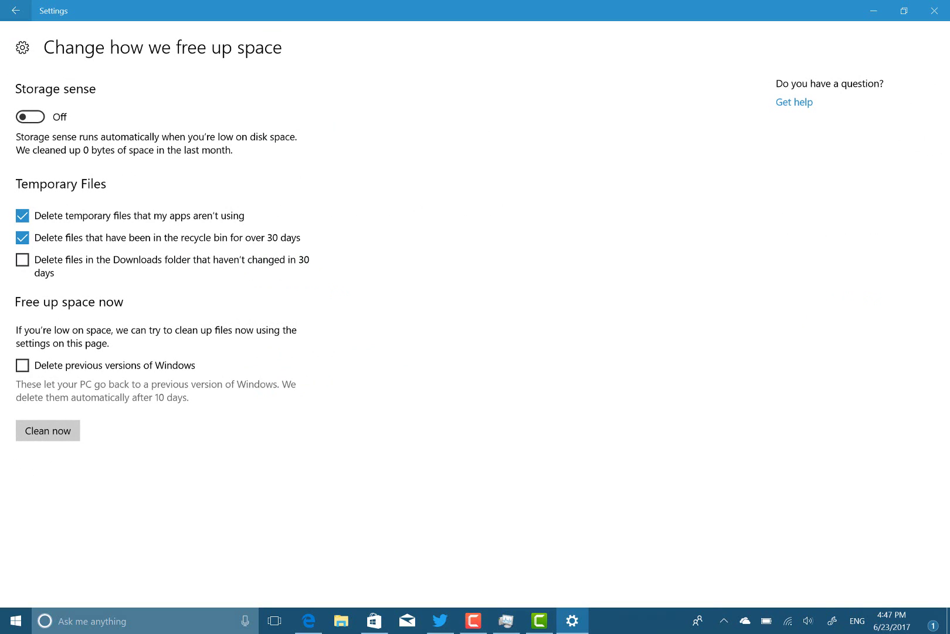
{"action": "key", "text": "alt+Left"}
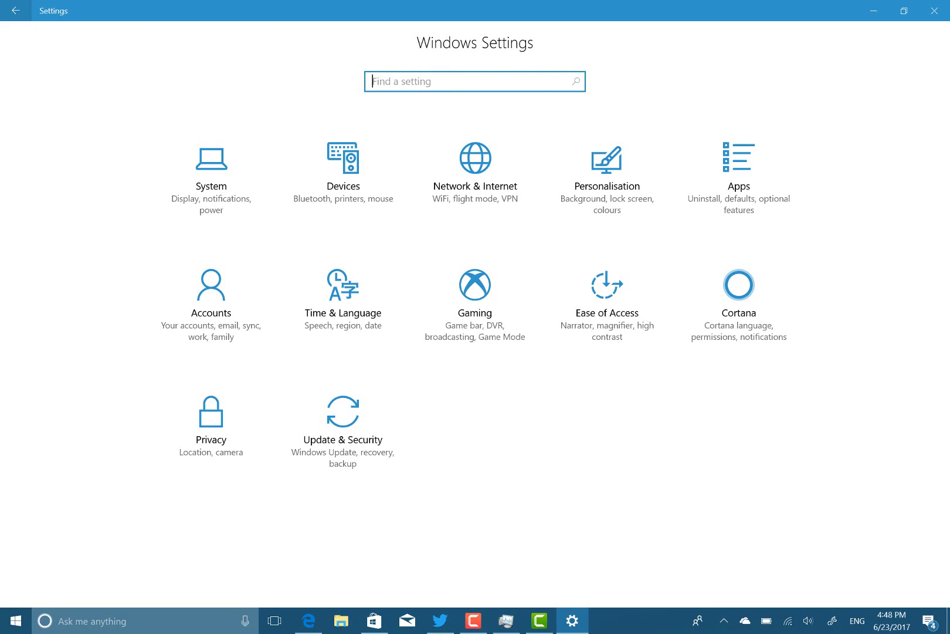
Switch Enable Remote Desktop on under System > Remote Desktop, confirm it, then open File Explorer at Quick access.
{"action": "key", "text": "Tab"}
{"action": "key", "text": "Return"}
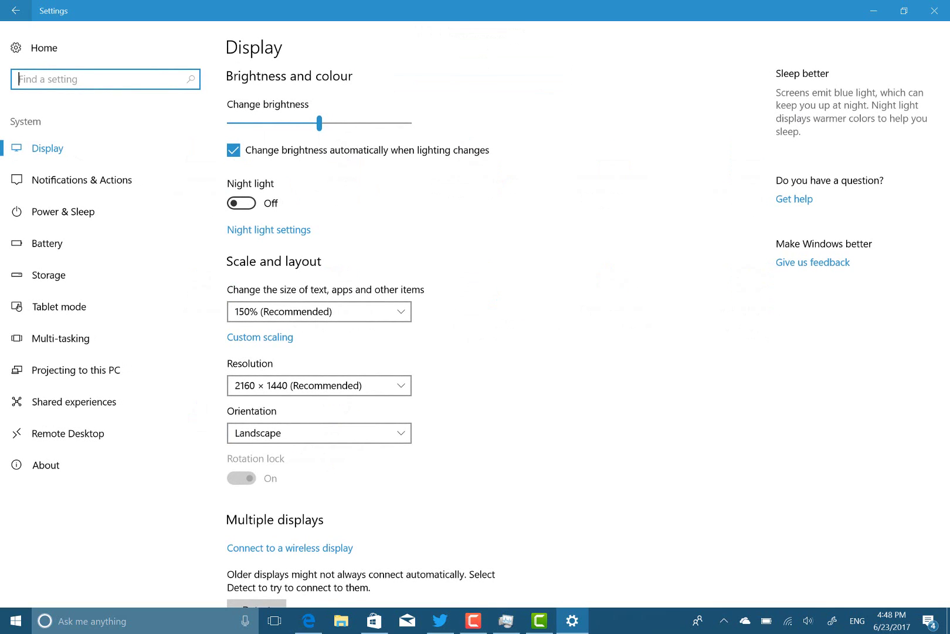
{"action": "left_click", "coordinate": [67, 433]}
{"action": "left_click", "coordinate": [241, 208]}
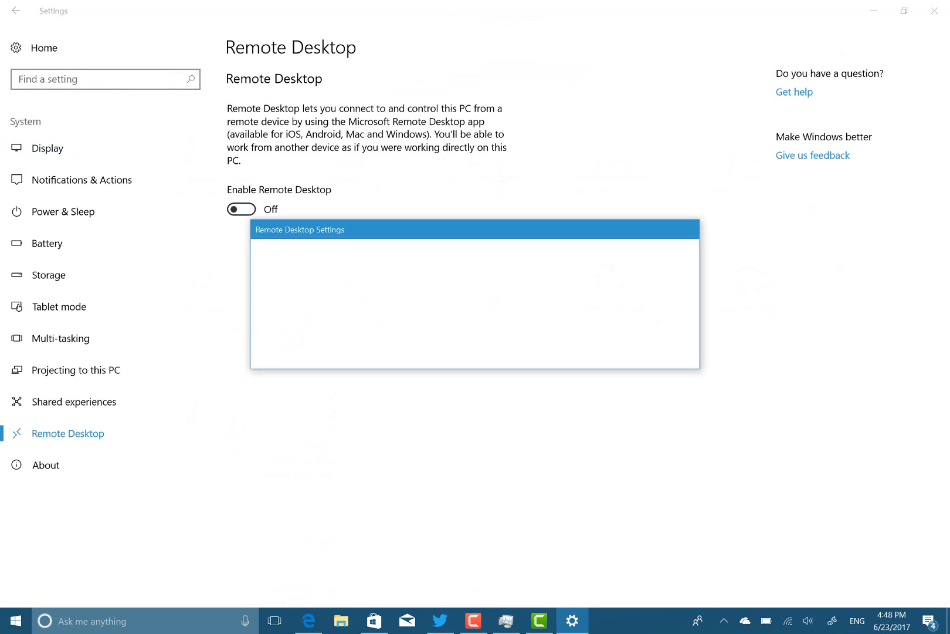
{"action": "left_click", "coordinate": [588, 342]}
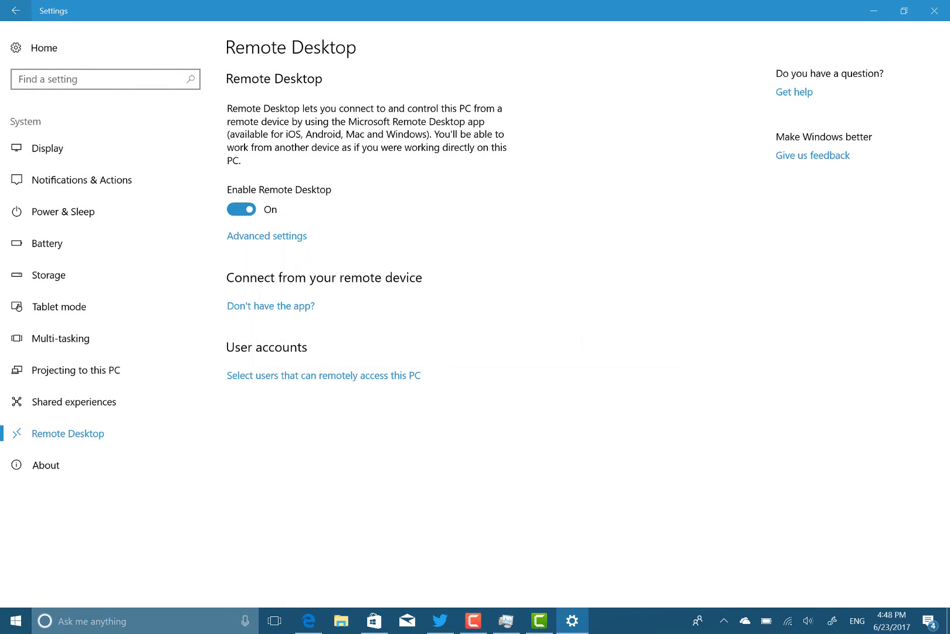
{"action": "key", "text": "super+e"}
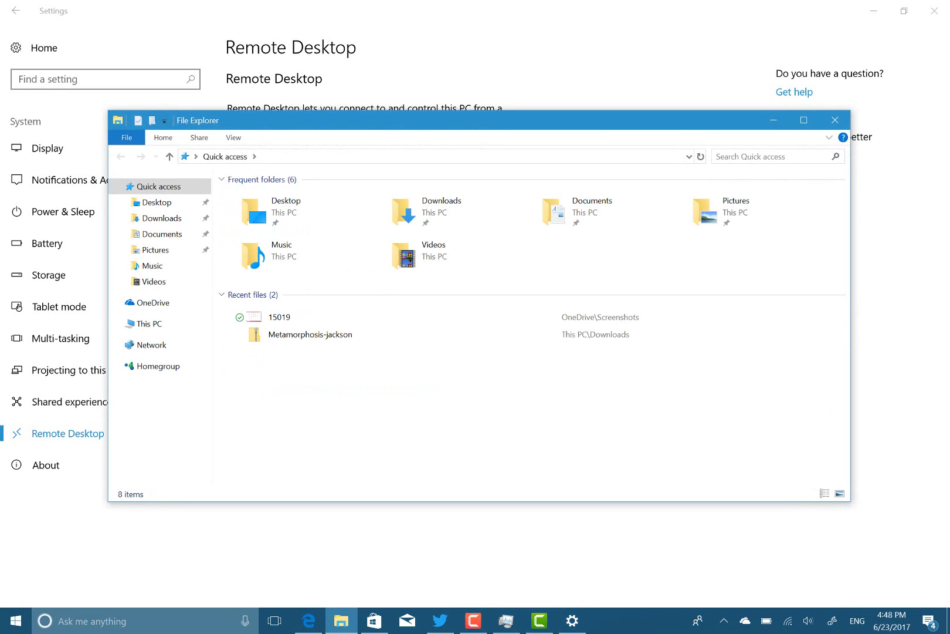
Bring up the context menu for recent file 15019, then open the taskbar search box.
{"action": "right_click", "coordinate": [287, 317]}
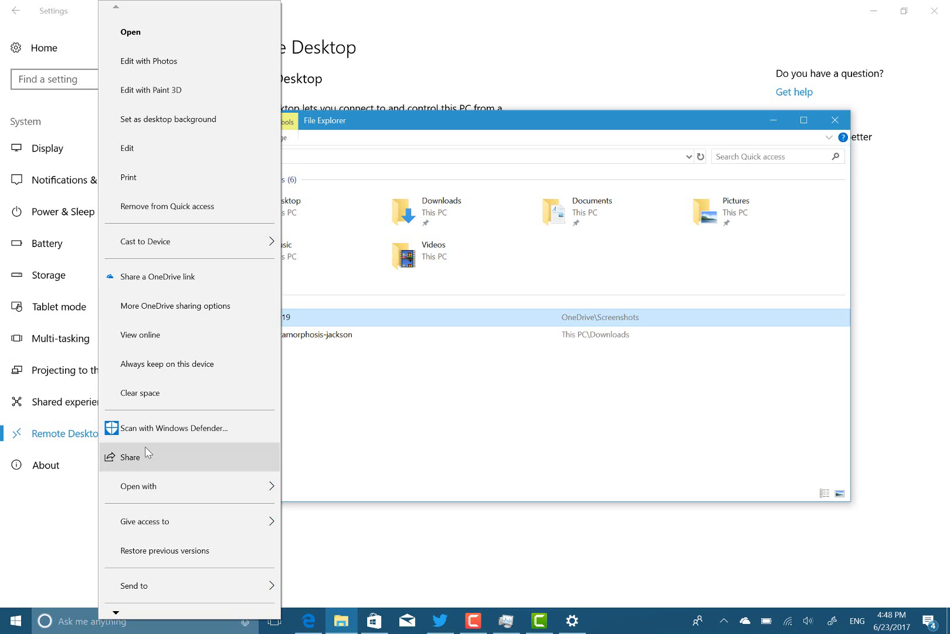
{"action": "left_click", "coordinate": [91, 621]}
Search 'dalc' to launch Calculator in Standard mode, then view and close its modes and converters list.
{"action": "type", "text": "d"}
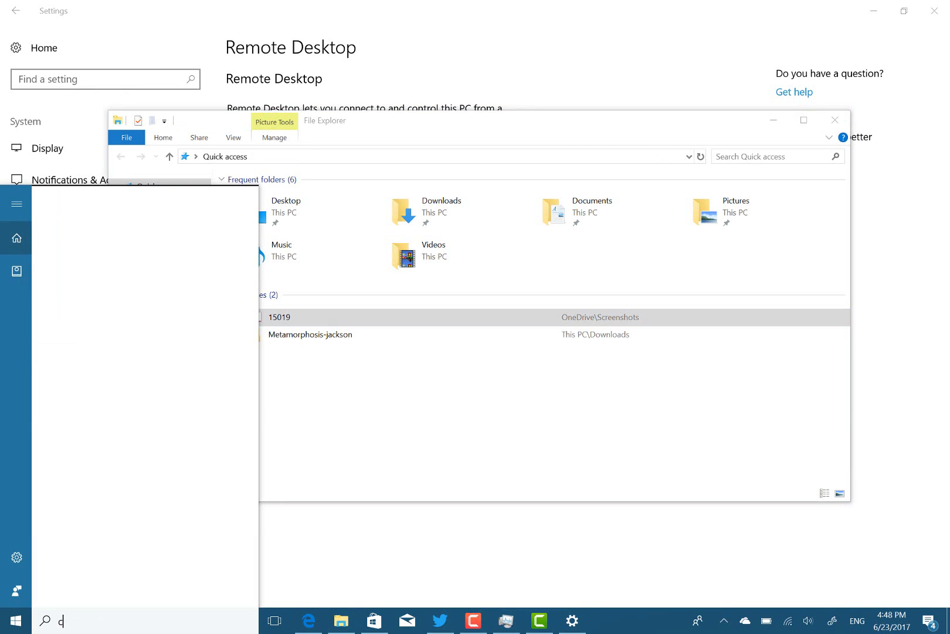
{"action": "type", "text": "alc"}
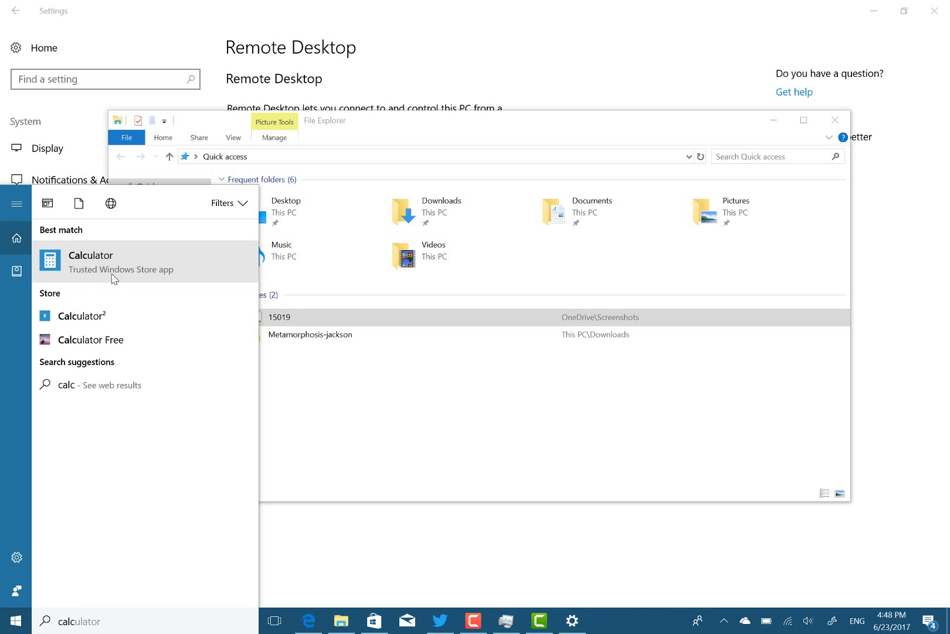
{"action": "left_click", "coordinate": [147, 248]}
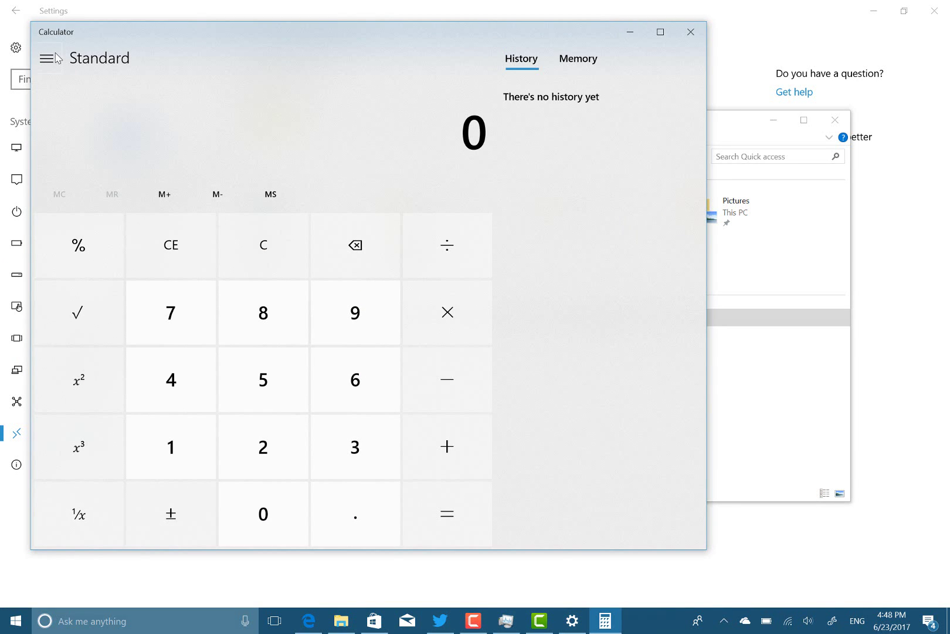
{"action": "left_click", "coordinate": [43, 58]}
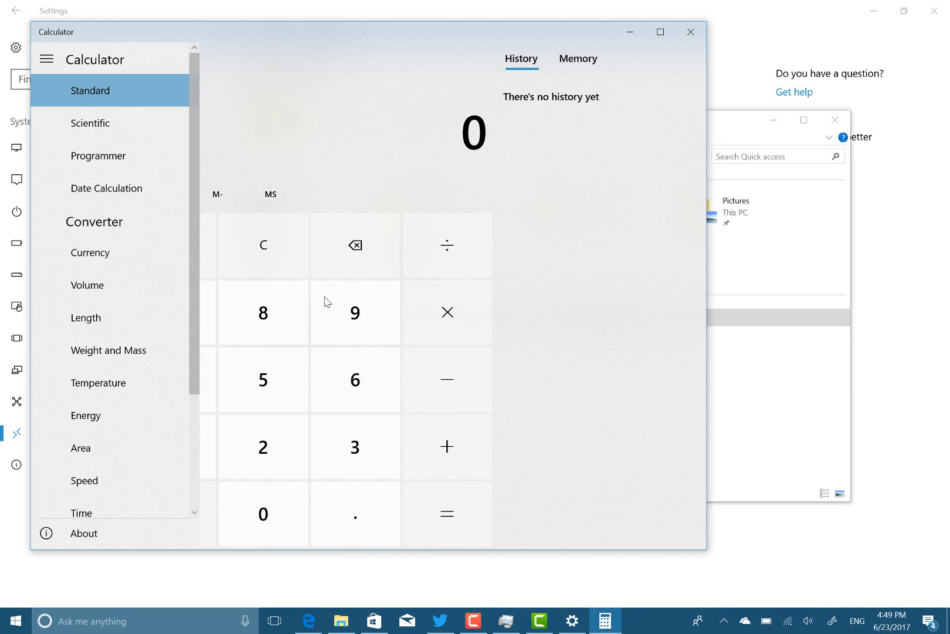
{"action": "left_click", "coordinate": [569, 348]}
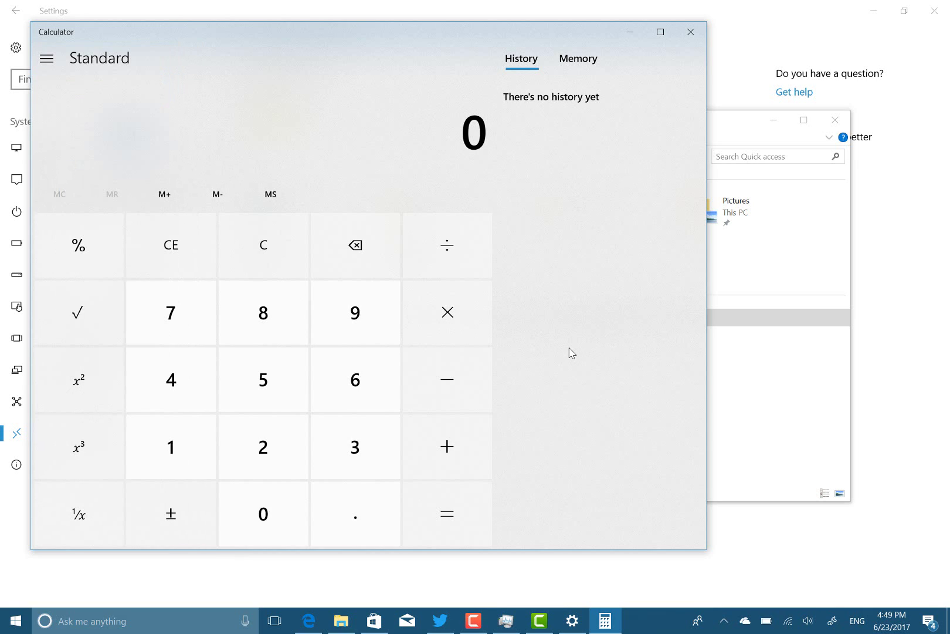